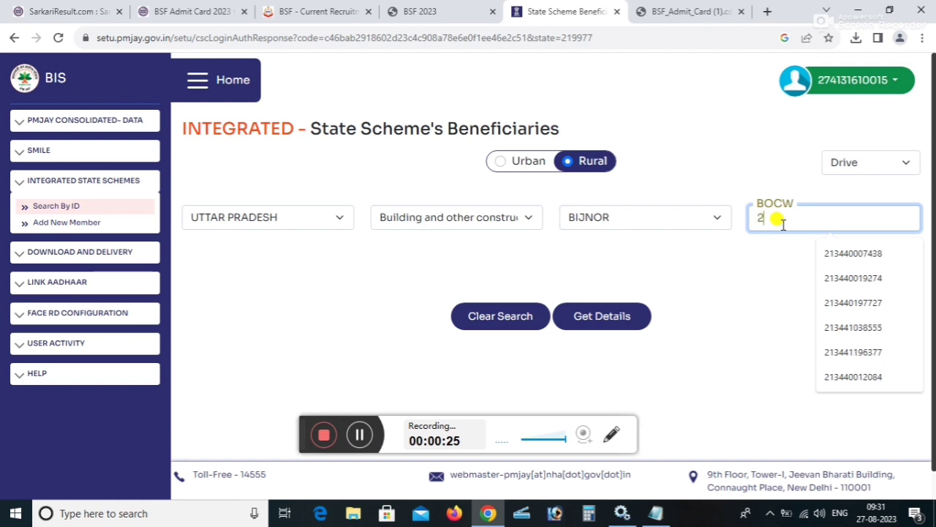
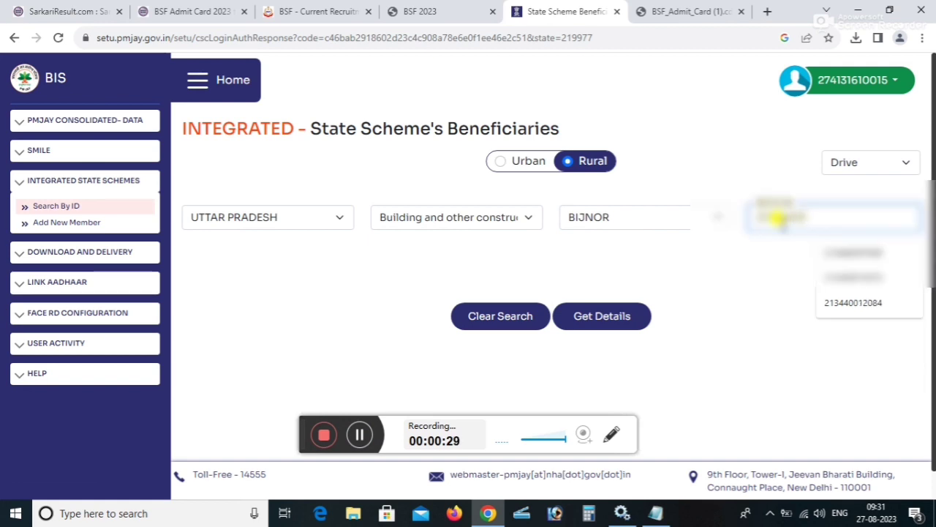
Enter the beneficiary's BOCW registration ID and select the matching number from the suggestions.
left_click(857, 301)
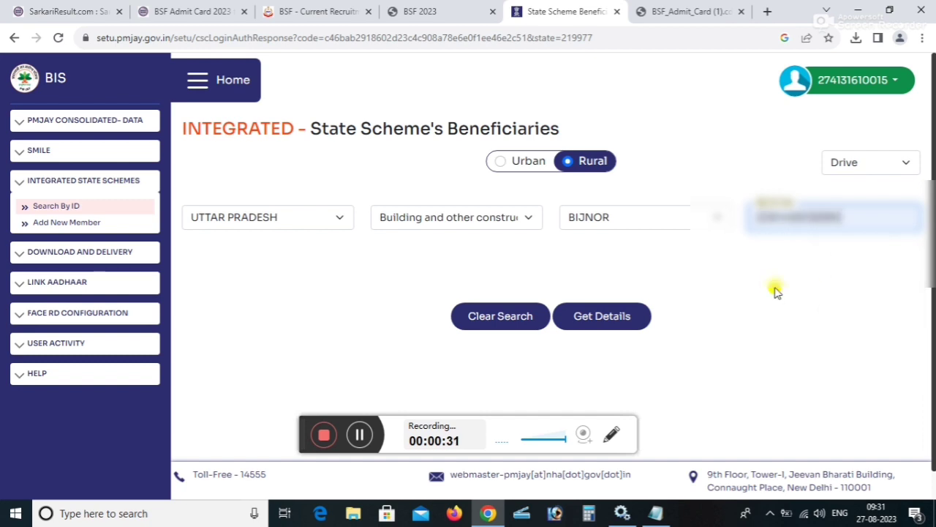
Fetch the BOCW family's five members, all 'Card not made', and open row 1 via View.
left_click(604, 322)
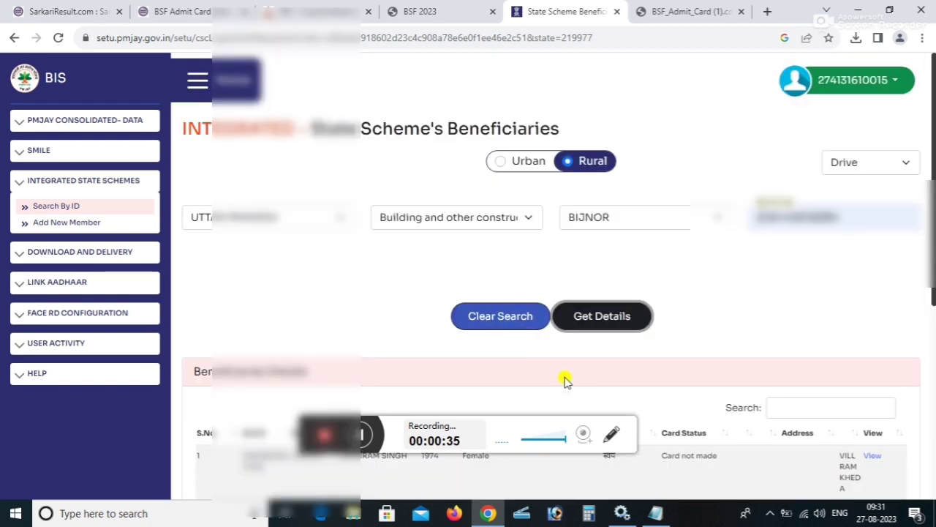
scroll(564, 378, "down", 5)
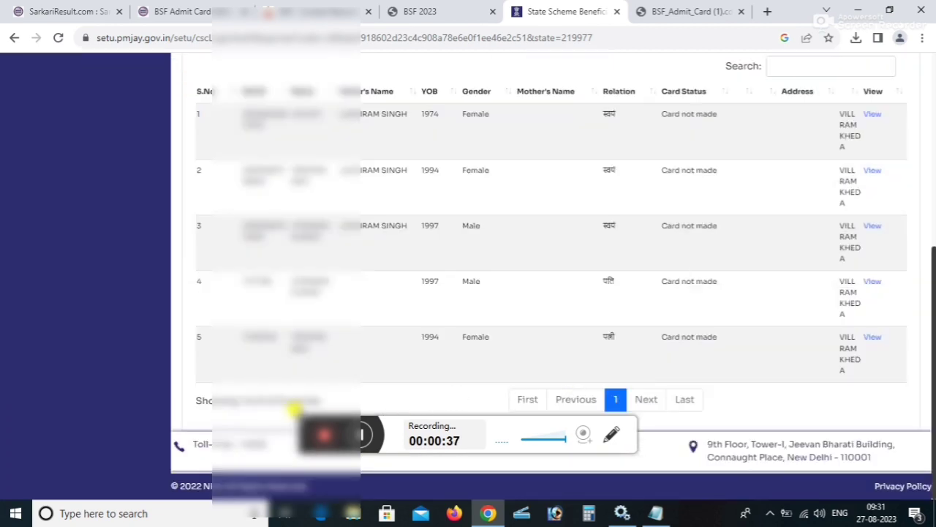
scroll(531, 356, "up", 1)
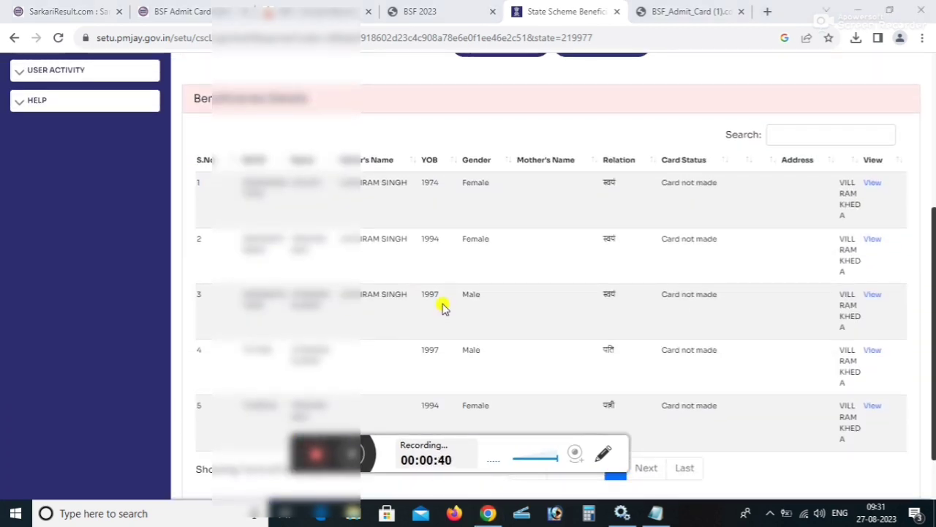
left_click(660, 180)
left_click_drag(660, 180, 741, 183)
left_click(759, 205)
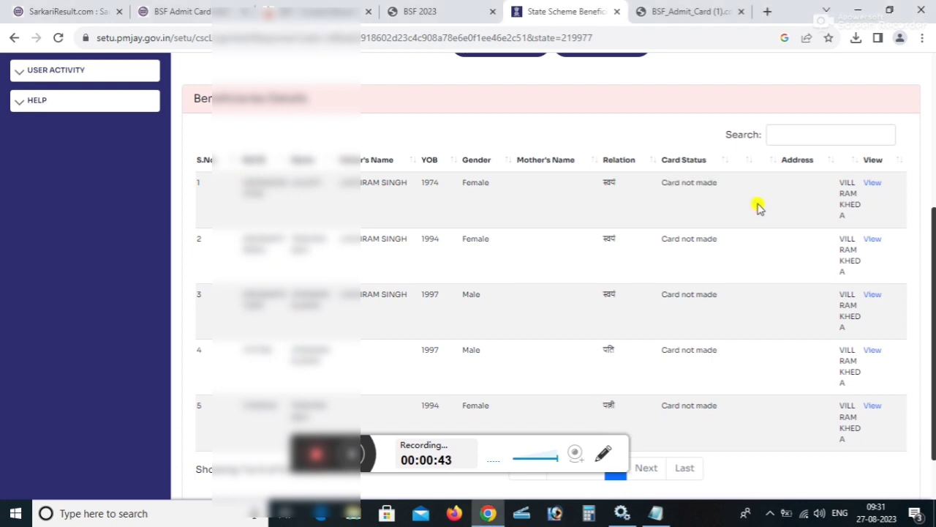
left_click(865, 186)
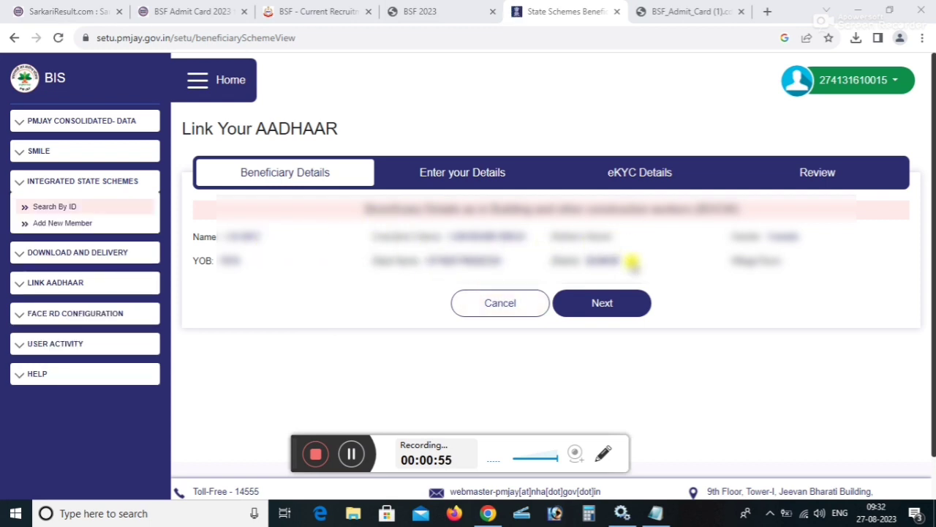
Copy name, guardian and gender from BOCW, then enter birth date, mobile number and pincode.
left_click(618, 301)
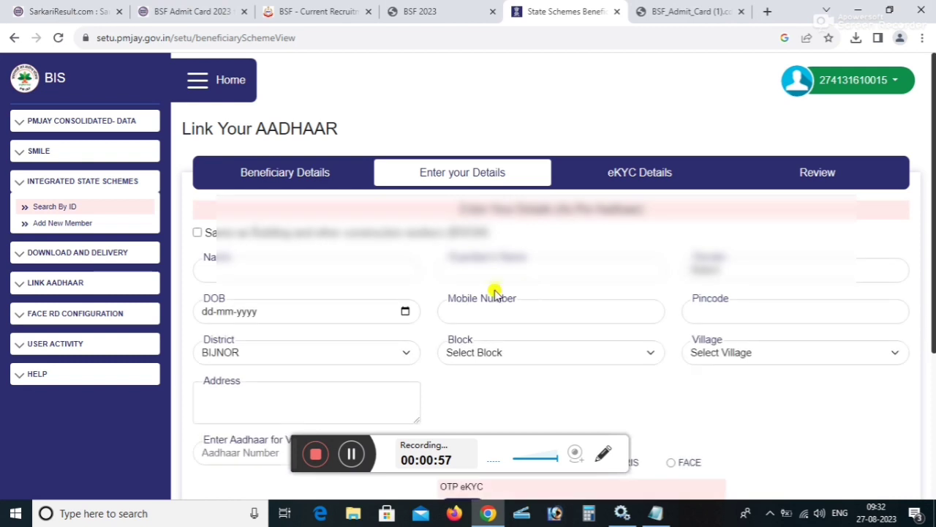
left_click(197, 232)
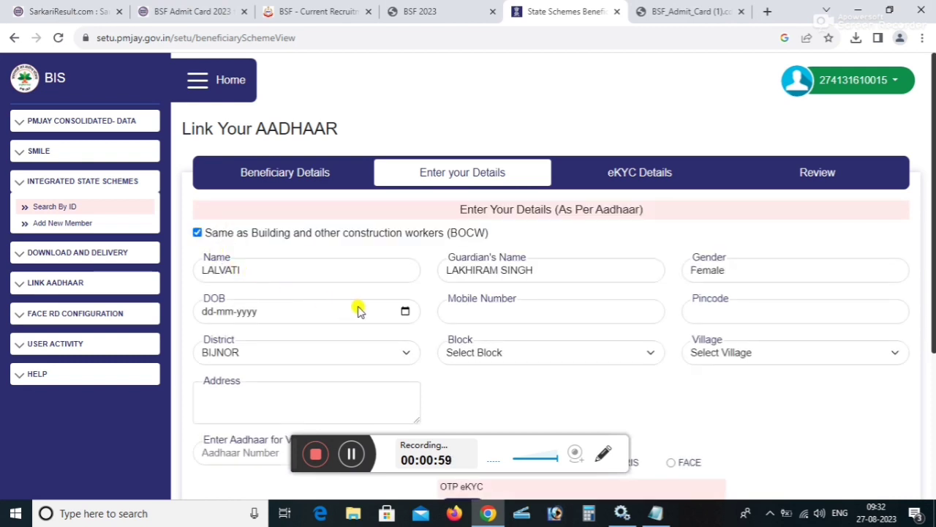
left_click(205, 312)
type("01")
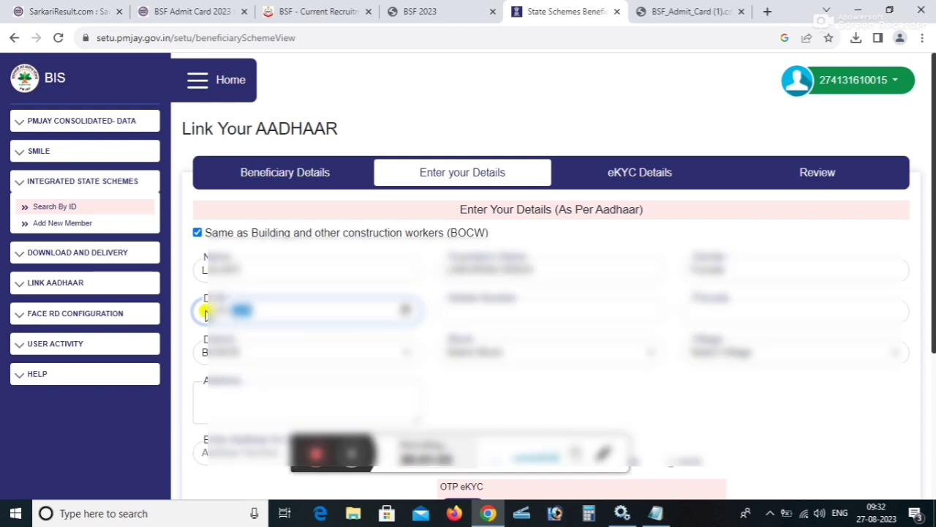
type("0")
left_click(468, 307)
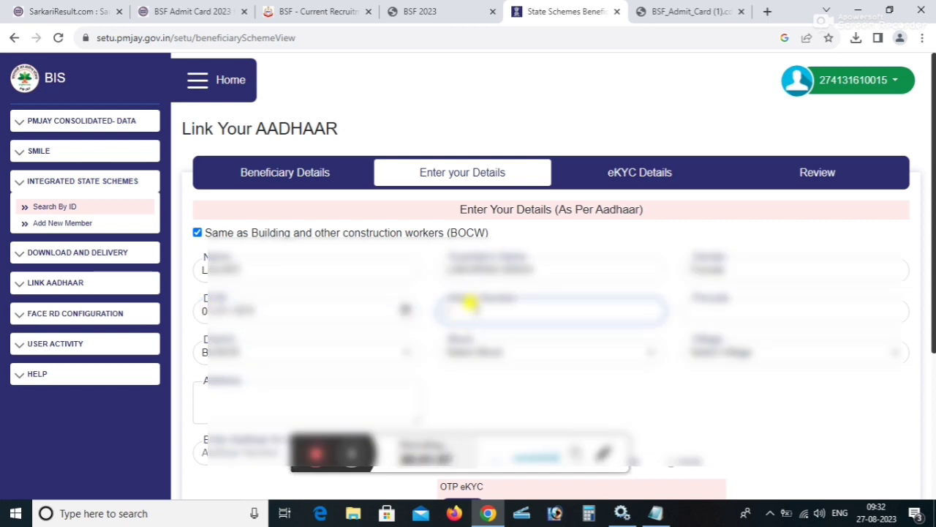
type("93")
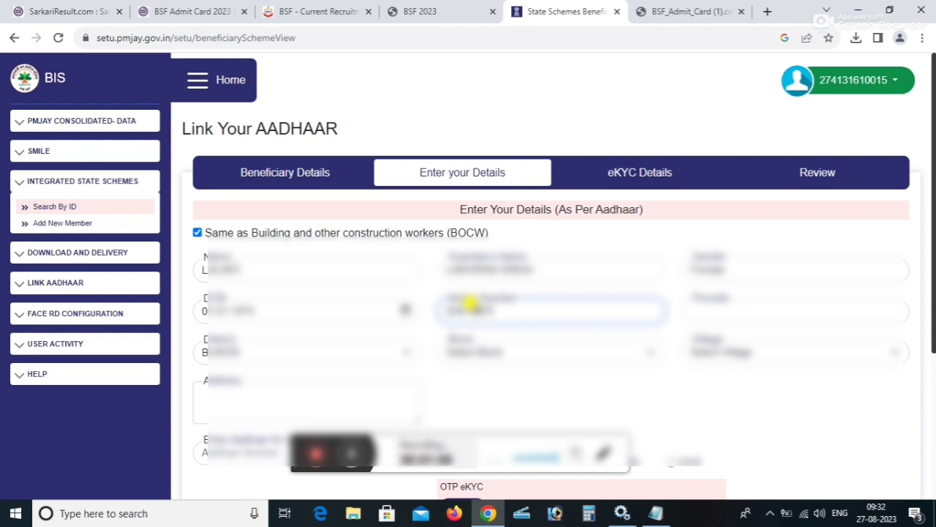
type("34")
left_click(718, 303)
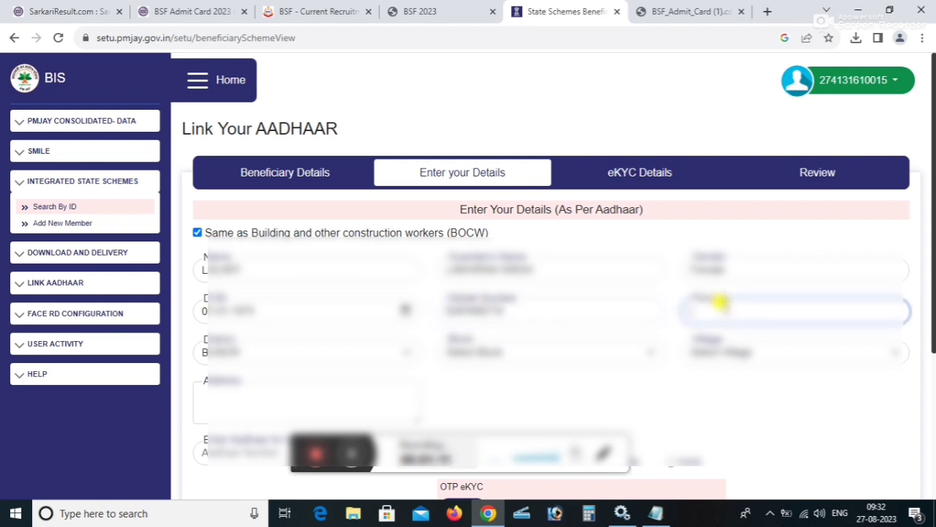
type("800")
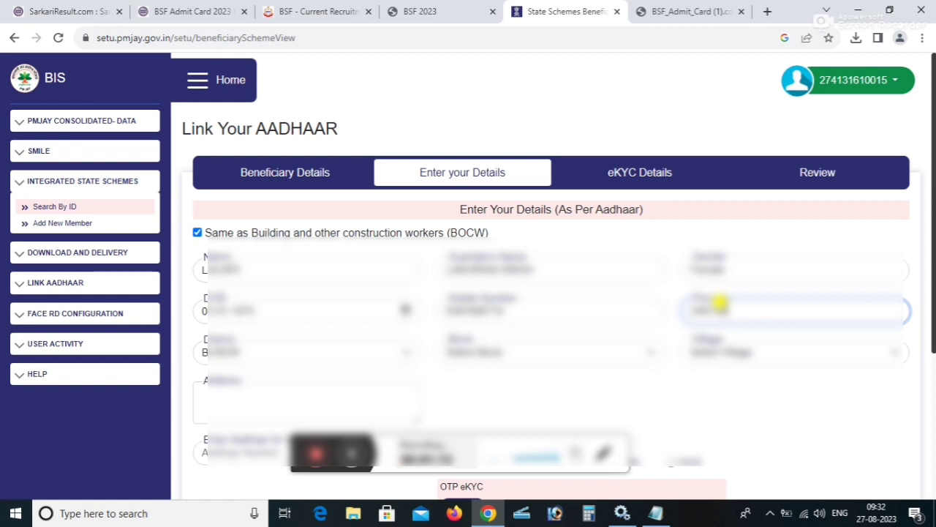
Keep district BIJNOR, choose block BUDHANPUR SEOHARA, pick the village, and enter the address.
left_click(260, 353)
left_click(259, 353)
left_click(440, 351)
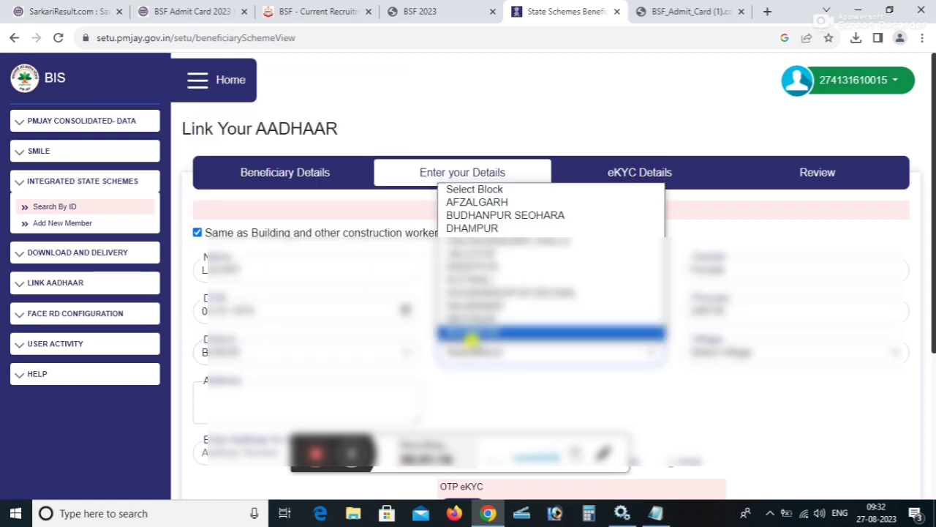
left_click(491, 215)
left_click(799, 353)
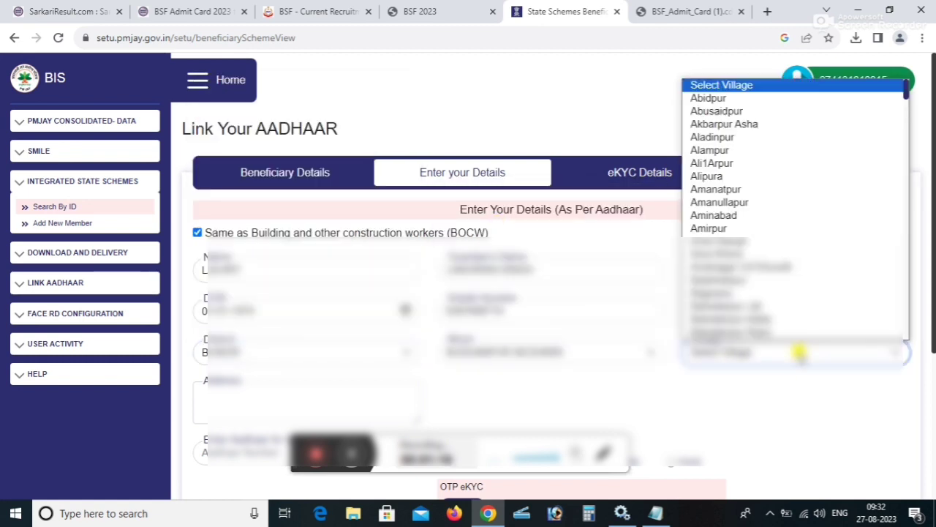
key("p")
key("Down")
key("Down")
key("Down")
key("Down")
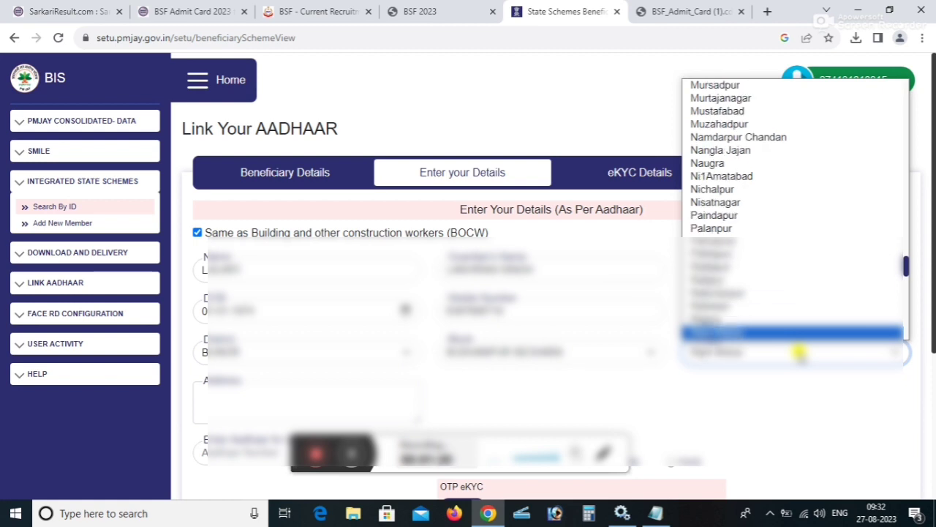
key("Return")
left_click(245, 398)
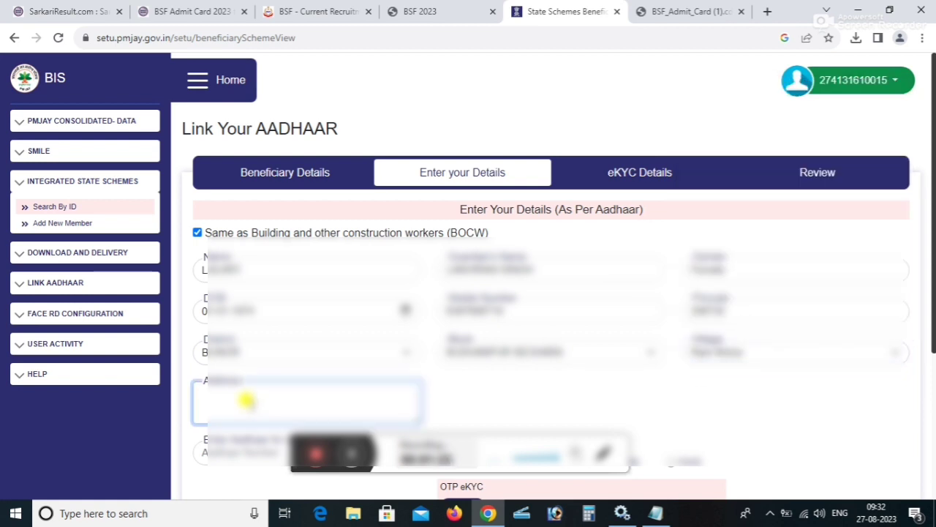
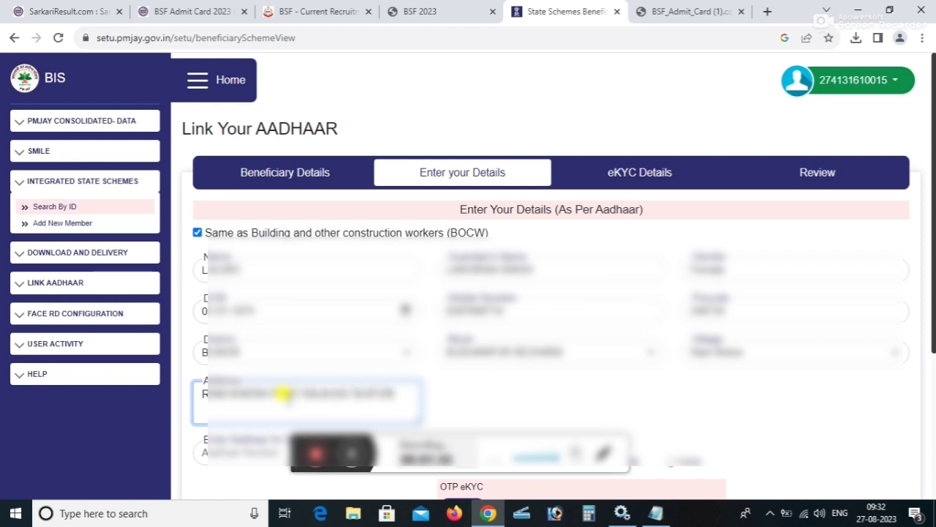
scroll(541, 386, "down", 1)
Enter the beneficiary's Aadhaar number for verification and select Biometric (fingerprint) eKYC.
scroll(541, 386, "down", 3)
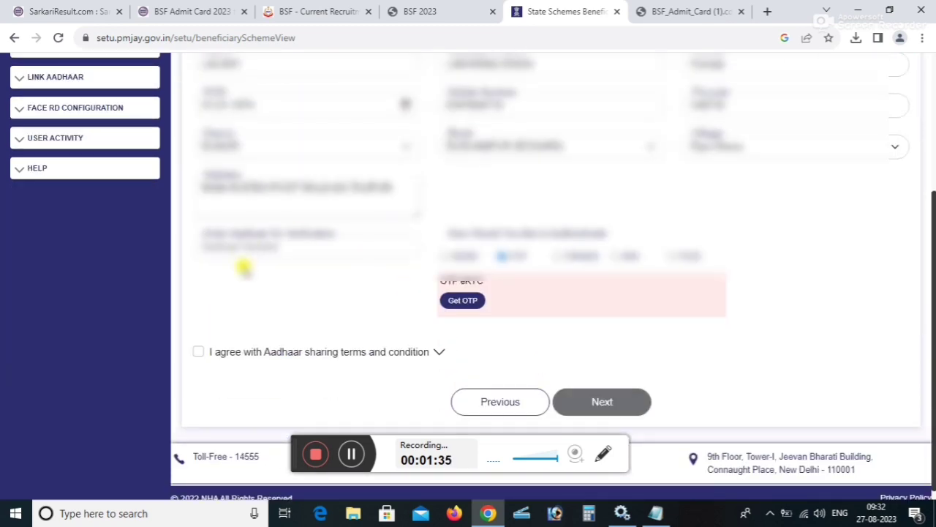
left_click(239, 245)
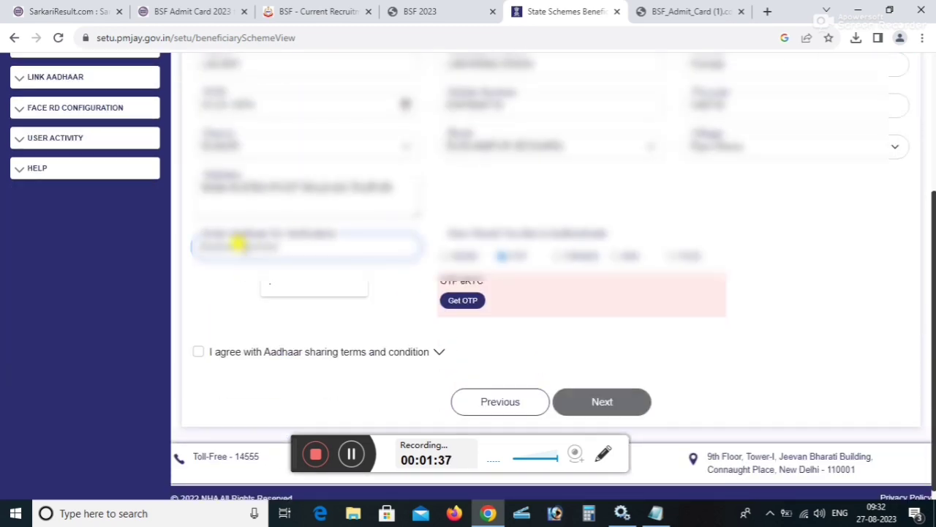
type("9999")
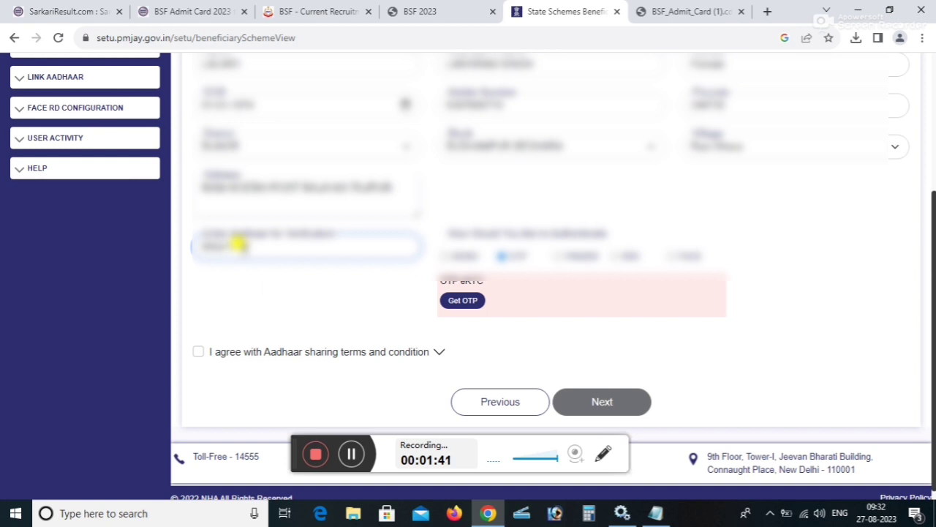
type("9999")
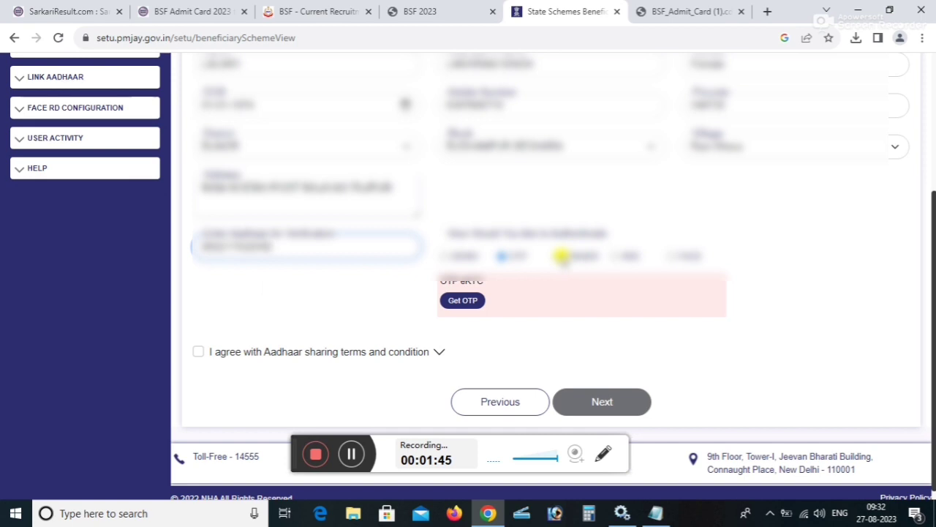
left_click(560, 256)
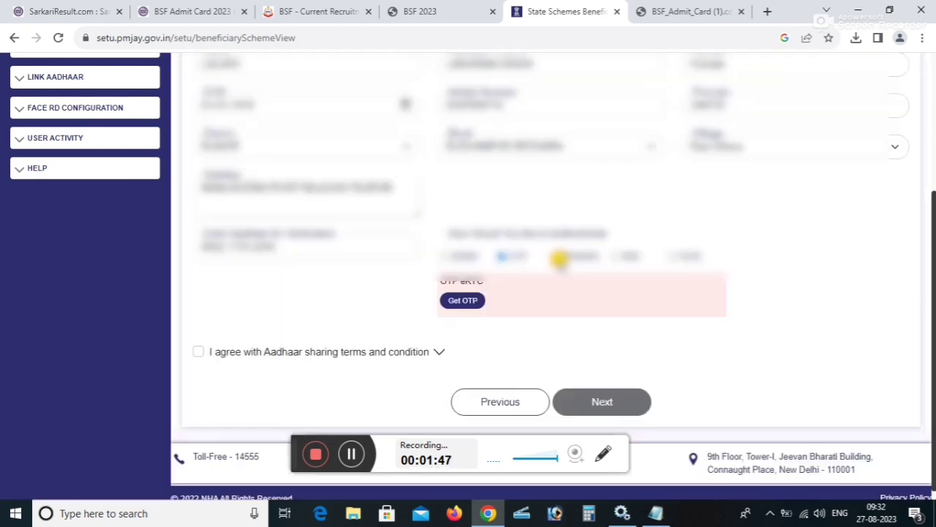
left_click(559, 257)
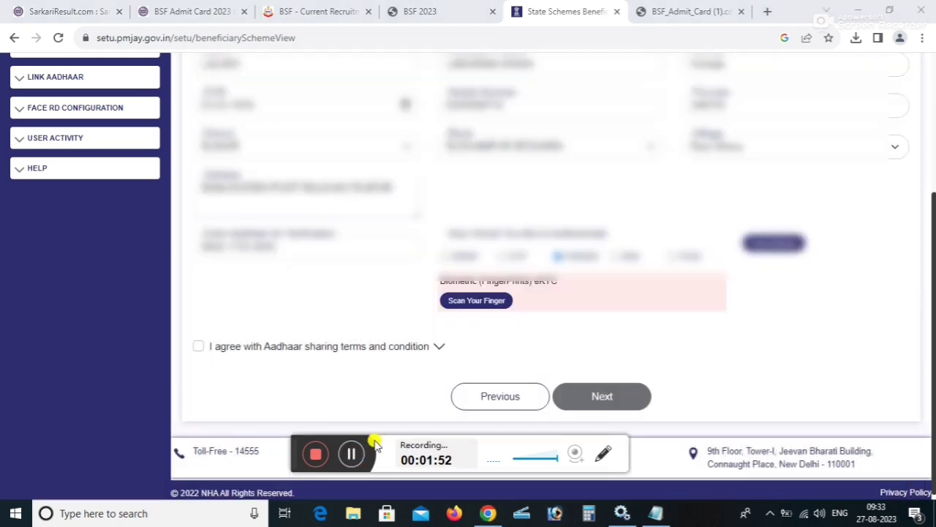
Scan the beneficiary's fingerprint until it matches, then tick the Aadhaar sharing terms consent.
left_click(473, 304)
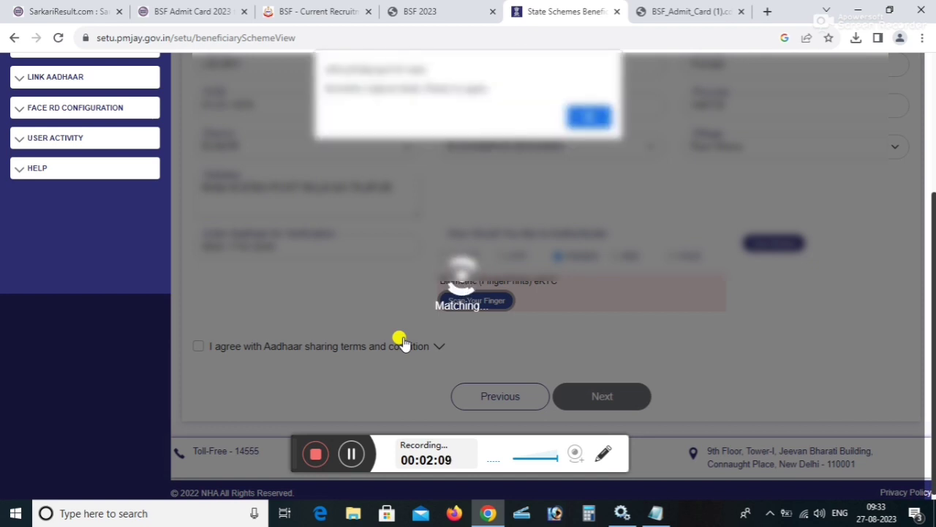
left_click(588, 116)
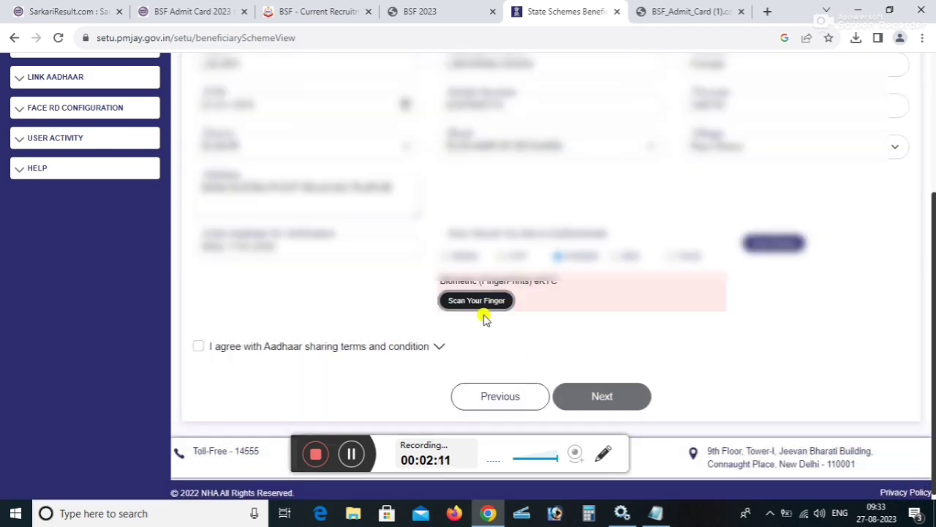
left_click(477, 303)
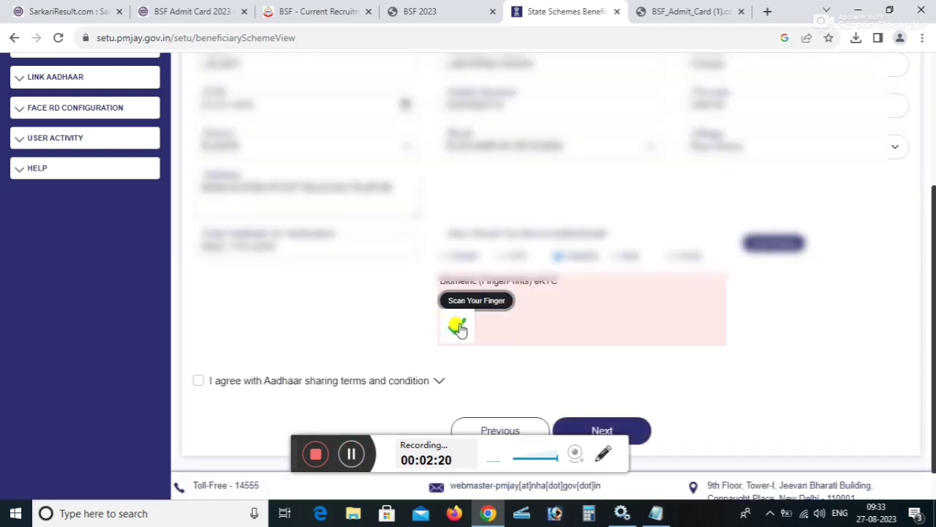
scroll(293, 322, "down", 1)
left_click(202, 343)
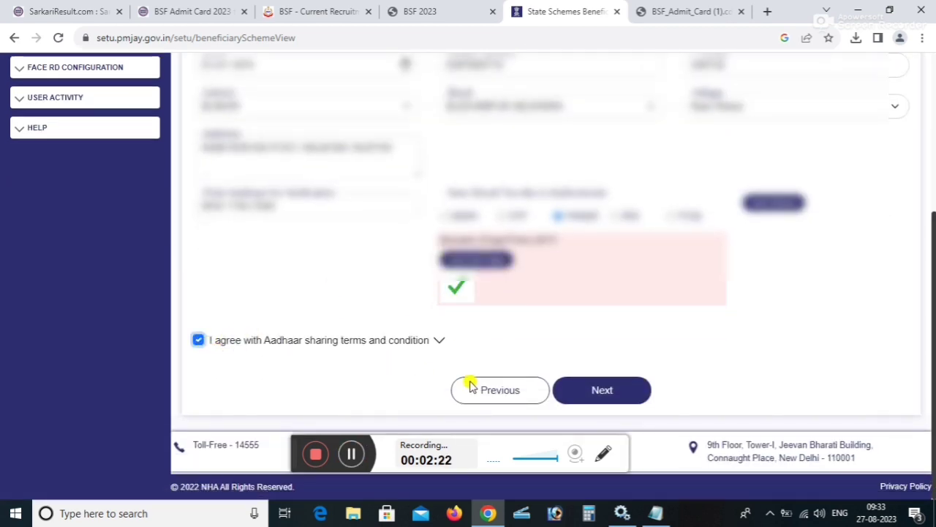
Fetch the eKYC details and review the BOCW, declared and eKYC data on the Review step.
left_click(604, 391)
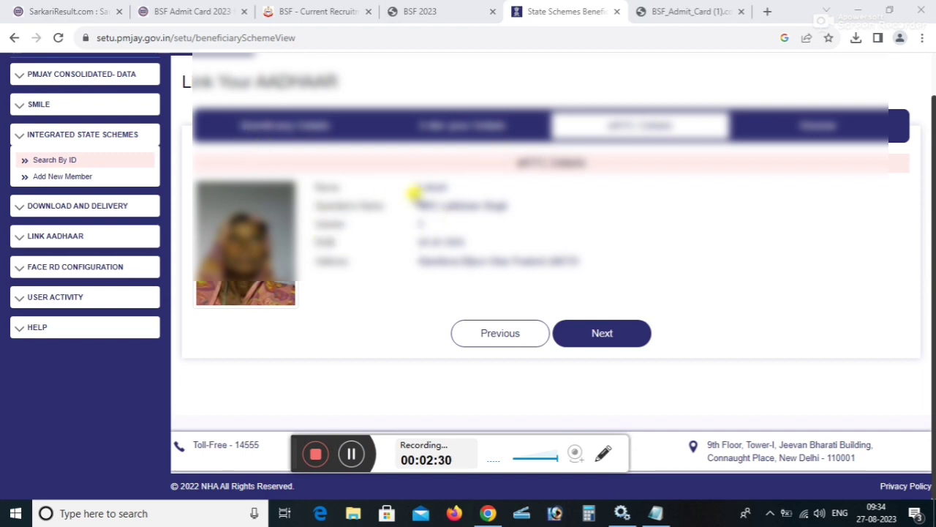
left_click(595, 334)
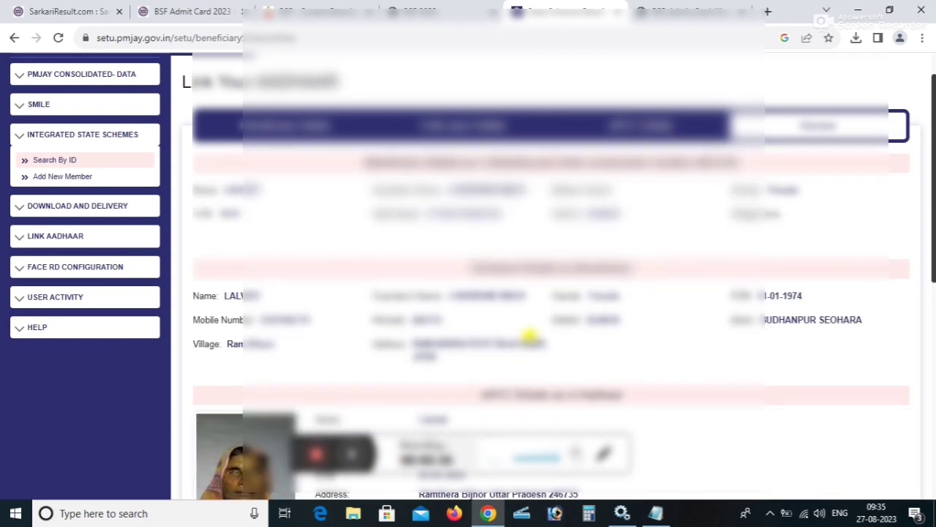
scroll(532, 337, "down", 2)
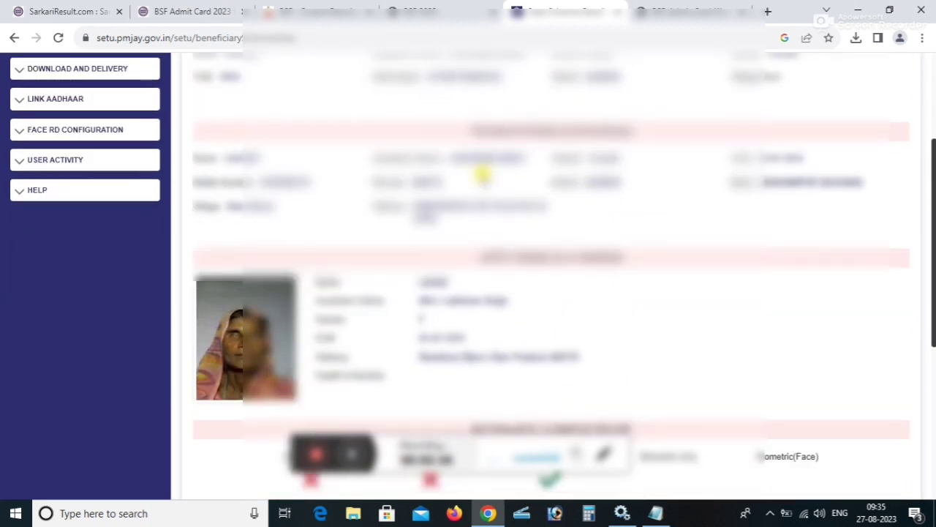
scroll(485, 173, "up", 1)
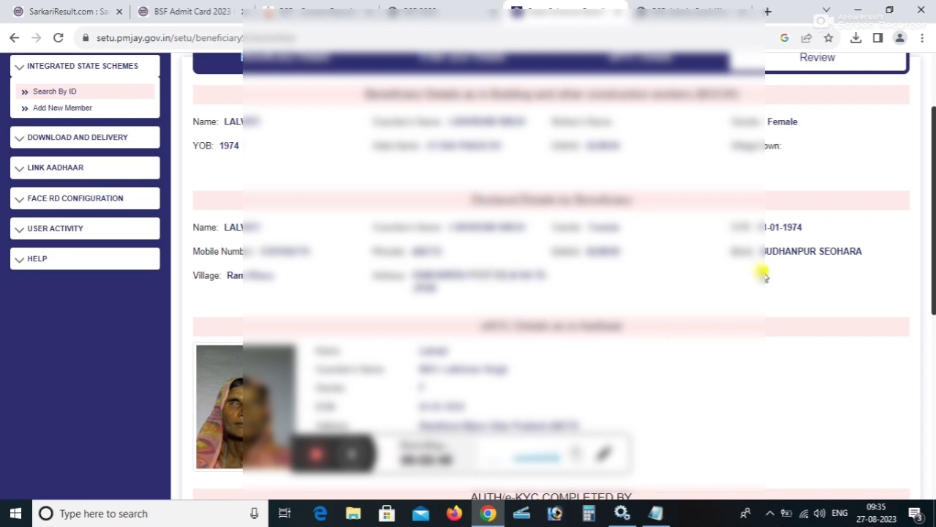
scroll(763, 275, "down", 1)
scroll(763, 275, "up", 1)
scroll(763, 275, "down", 5)
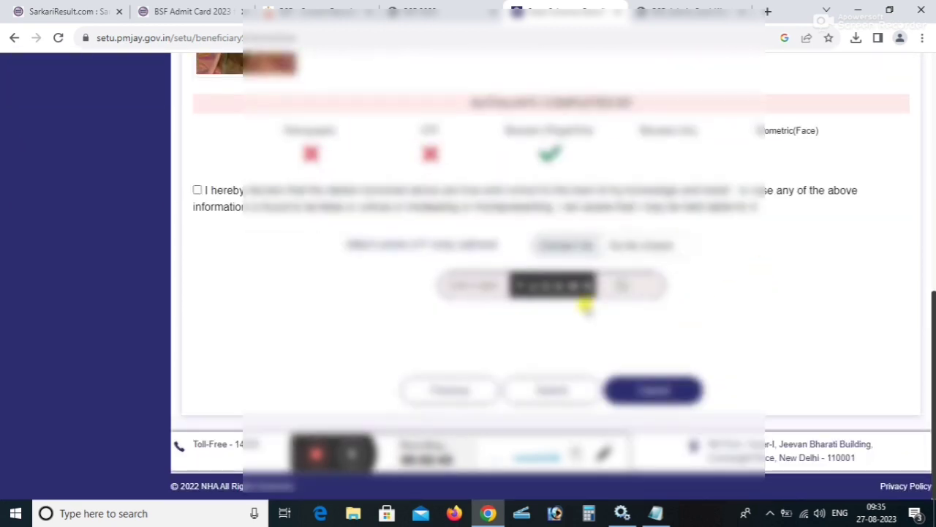
Accept the declaration, submit the Ayushman card application, and note the Reference ID shown.
left_click(196, 191)
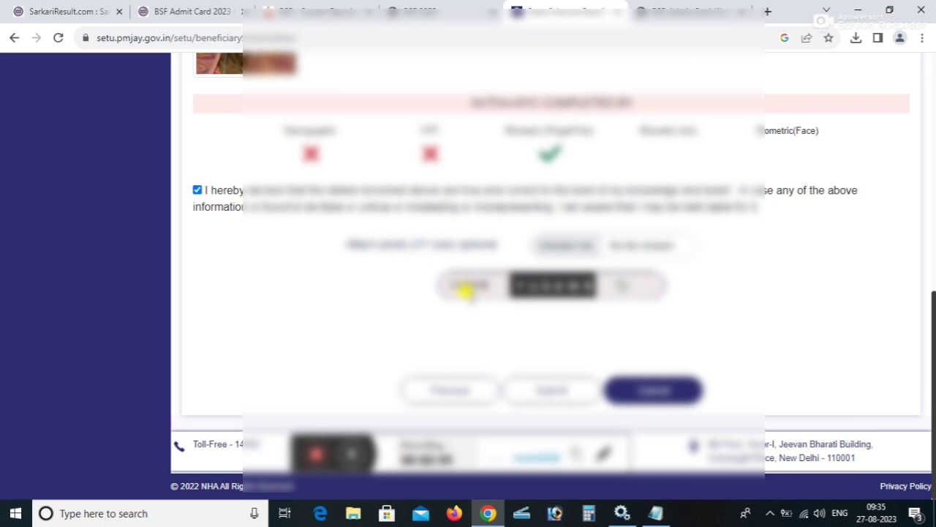
left_click(545, 395)
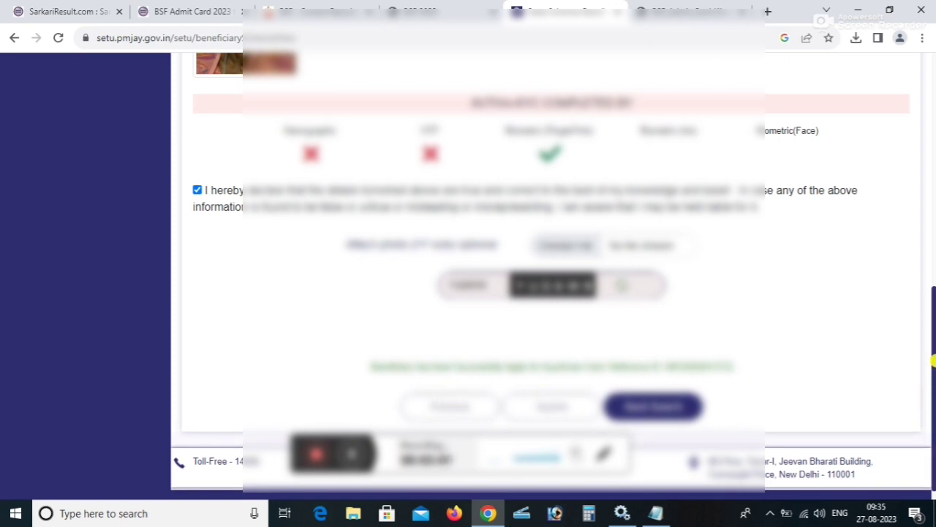
left_click_drag(934, 351, 933, 326)
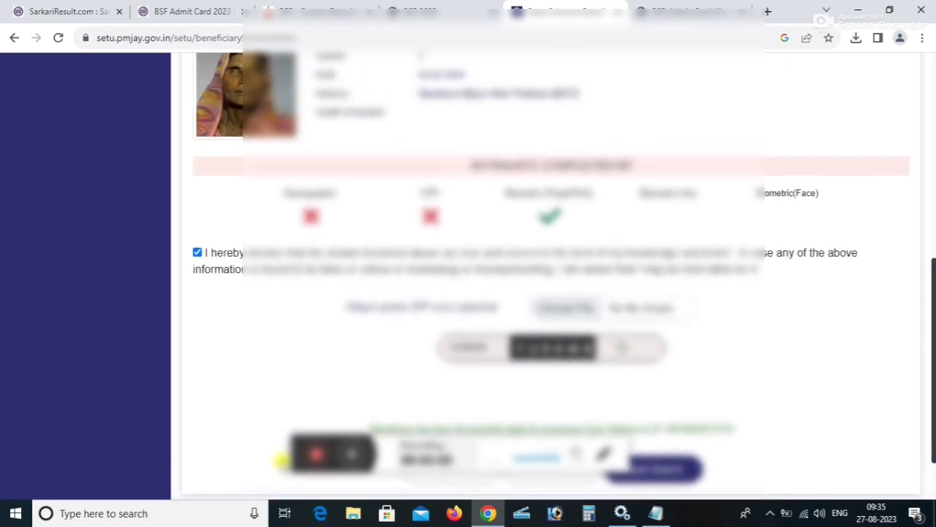
left_click(289, 431)
left_click_drag(290, 430, 40, 442)
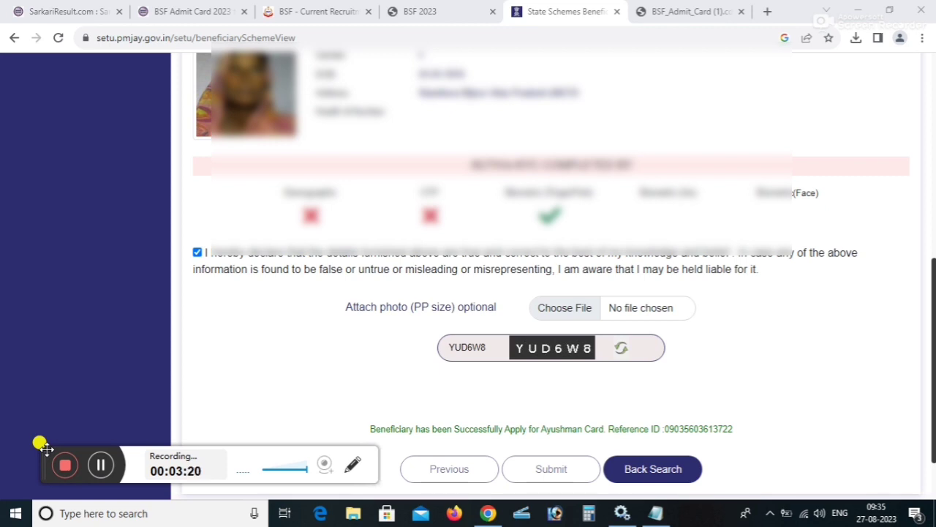
scroll(933, 392, "up", 1)
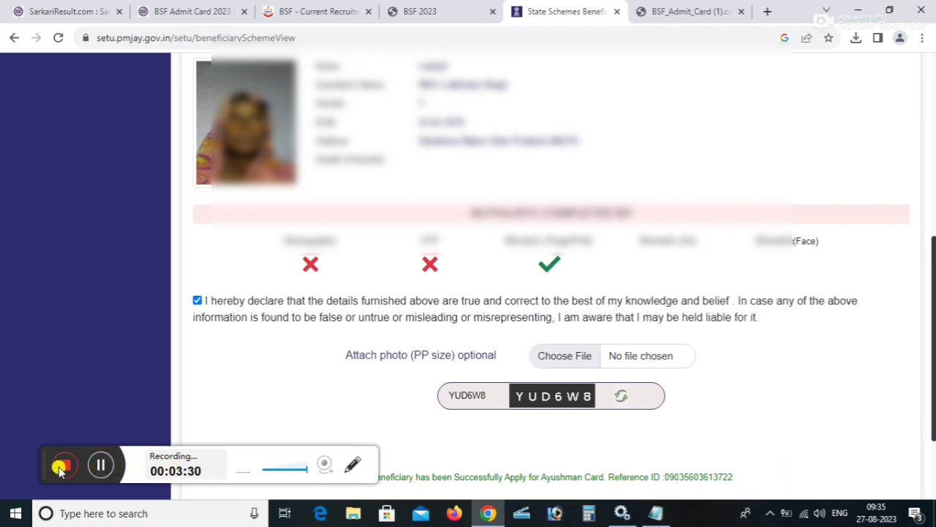
left_click(100, 465)
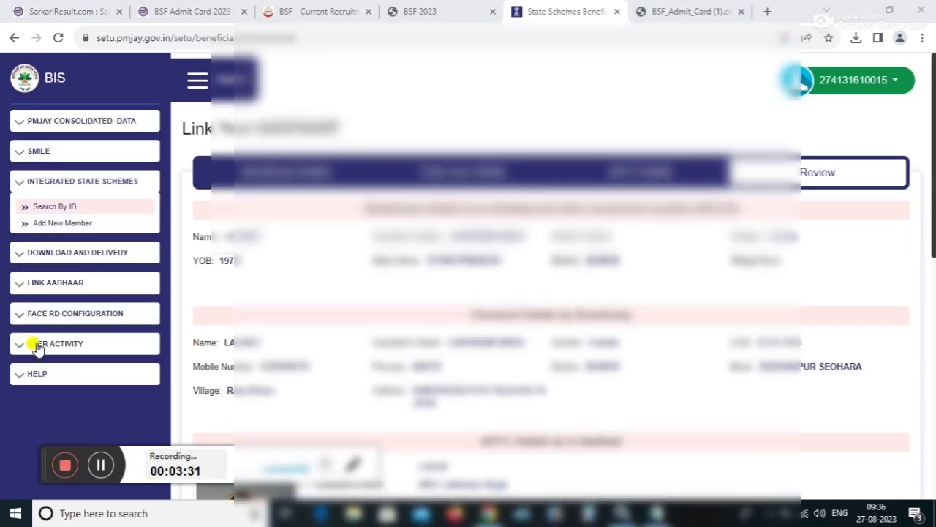
Open Ayushman Card User History and list applications from 11-08-2023 to 26-08-2023.
left_click(38, 345)
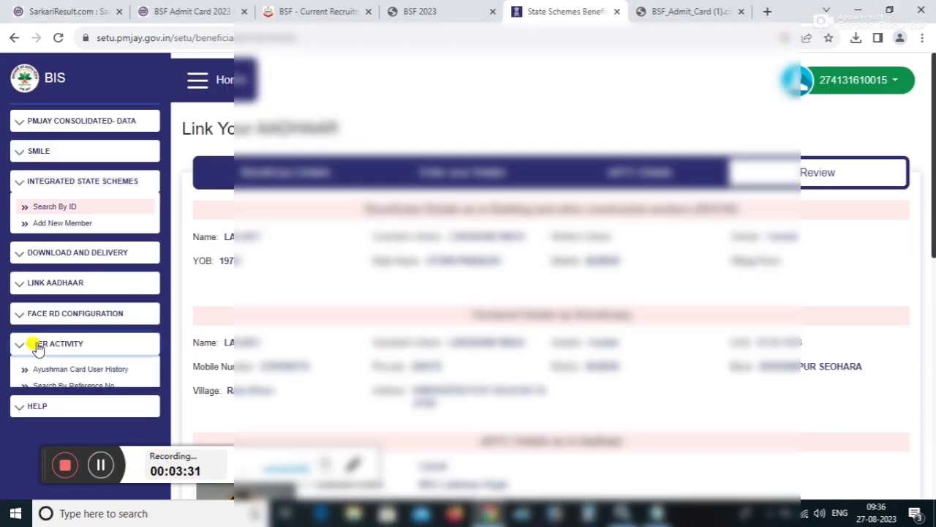
left_click(45, 369)
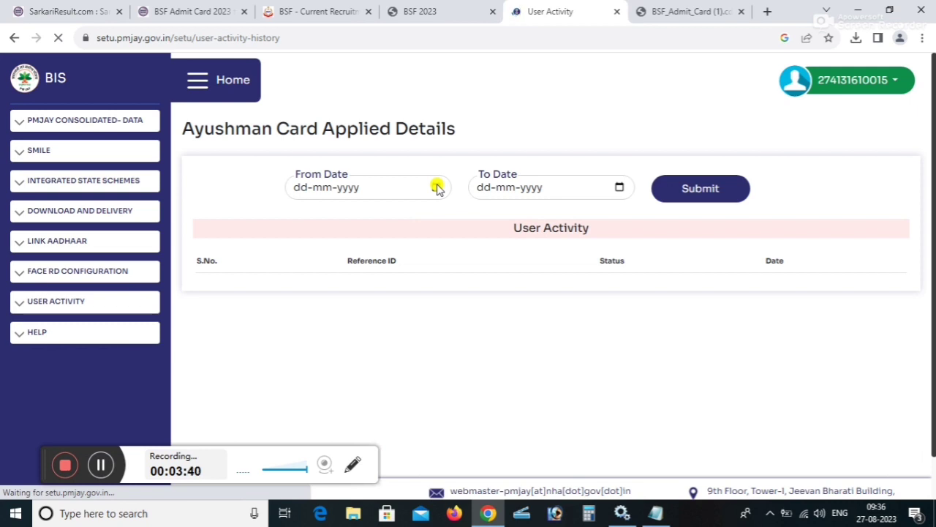
left_click(437, 187)
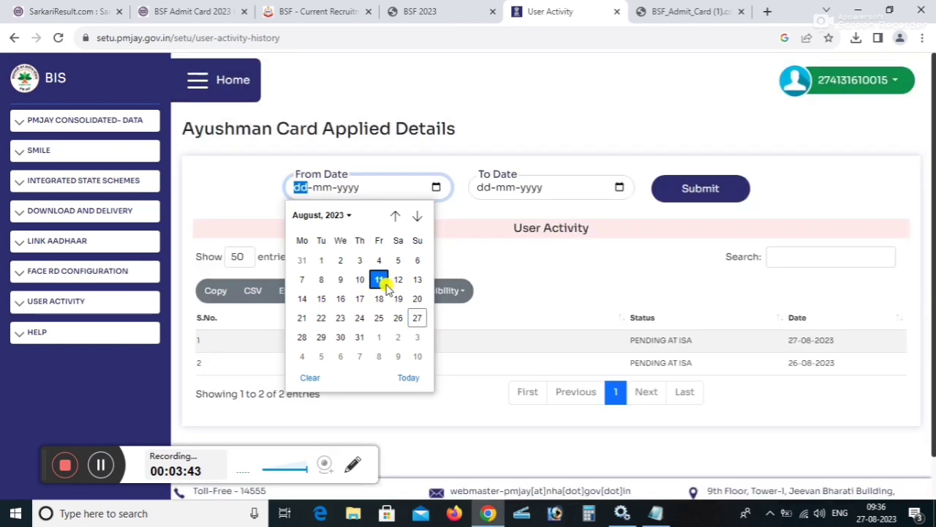
left_click(379, 280)
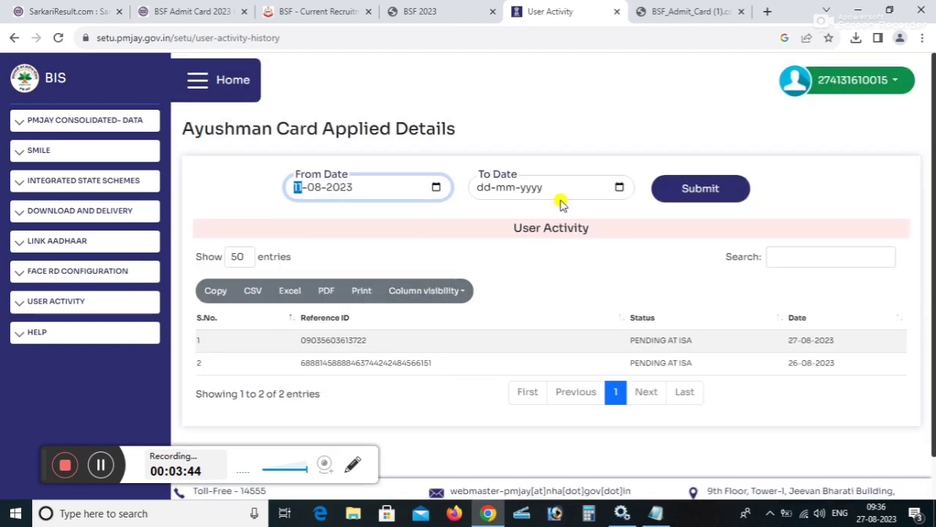
left_click(619, 189)
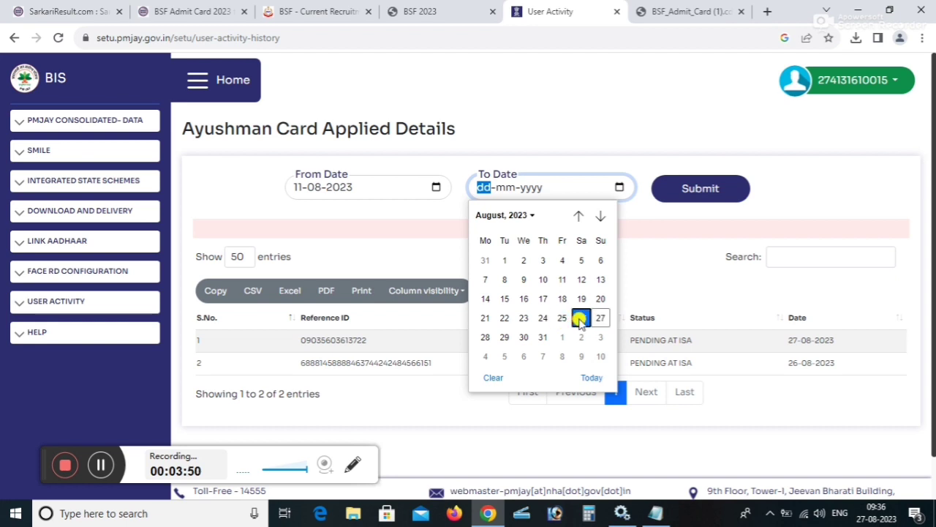
left_click(581, 317)
left_click(693, 196)
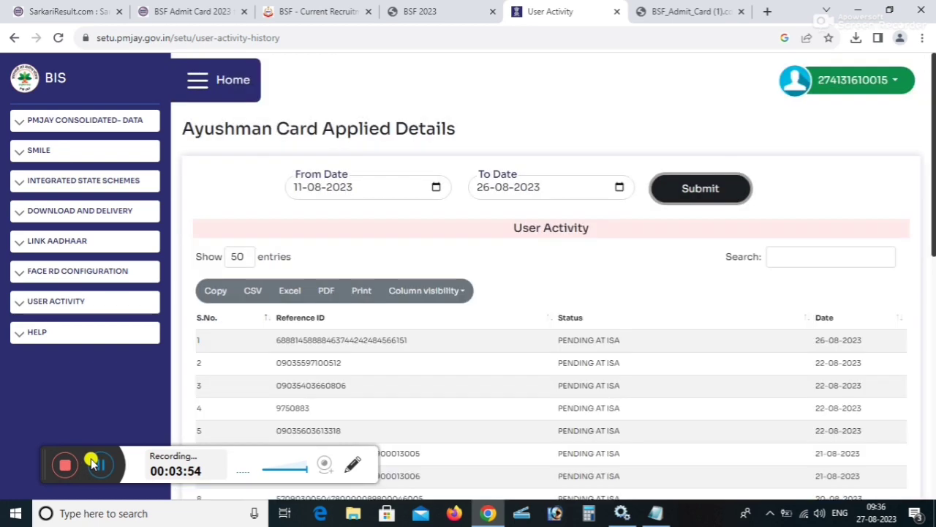
Highlight the APPROVED statuses in rows 24, 17, 15, 13 and 12.
scroll(494, 347, "down", 5)
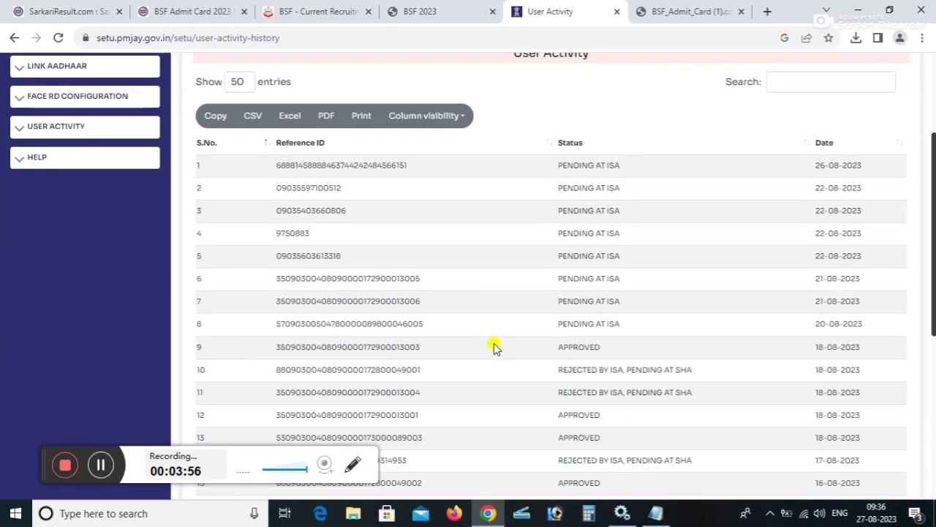
scroll(494, 347, "down", 3)
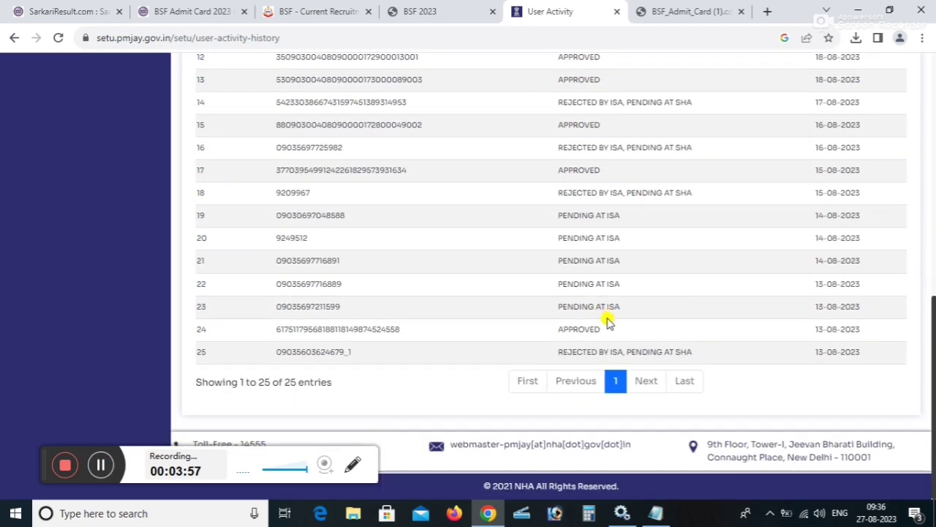
left_click_drag(559, 328, 640, 332)
scroll(567, 278, "up", 1)
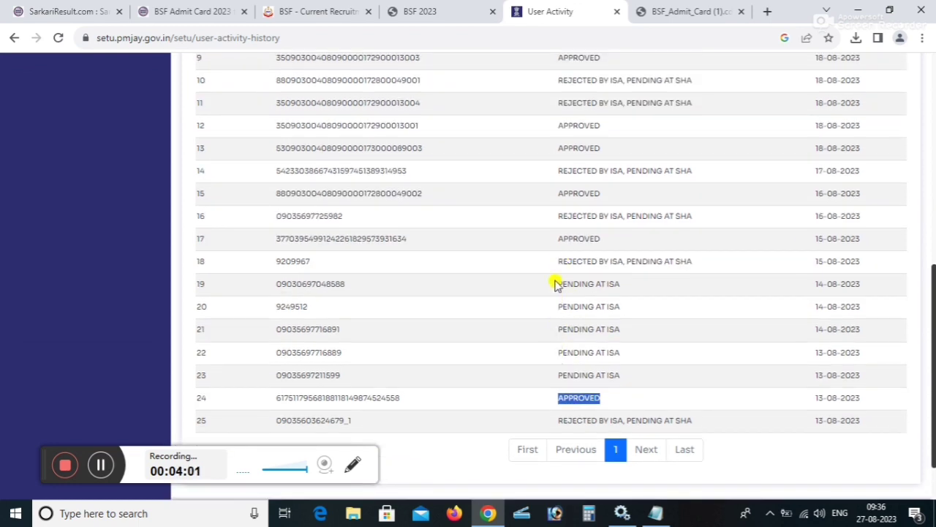
left_click_drag(556, 241, 628, 239)
left_click_drag(550, 193, 640, 194)
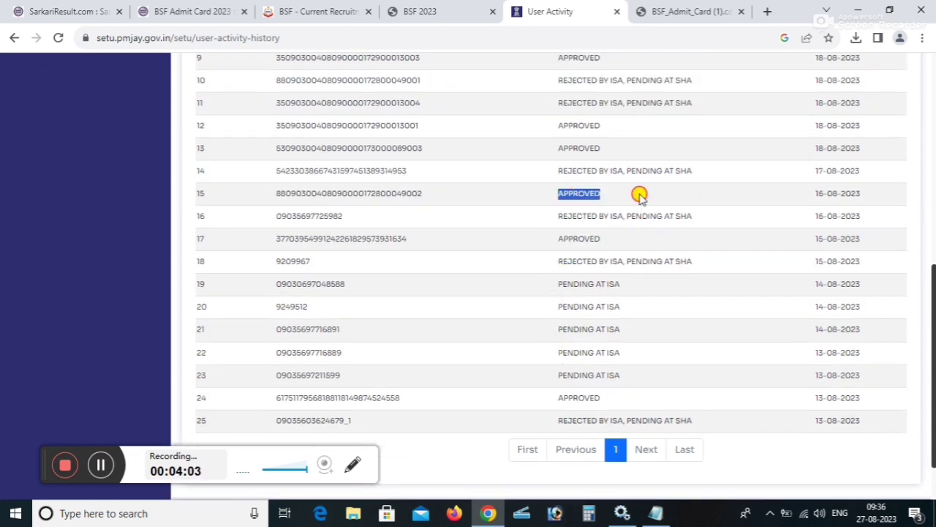
left_click_drag(558, 148, 620, 145)
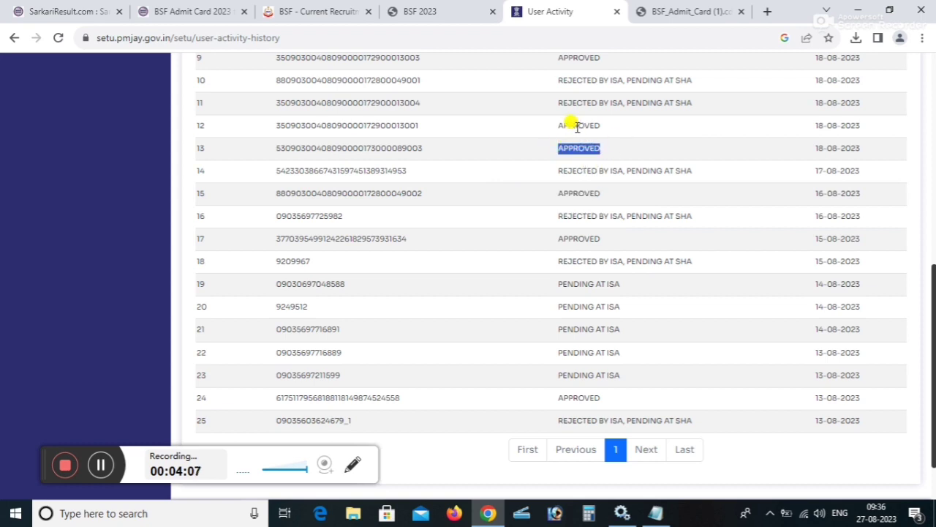
left_click_drag(555, 128, 616, 130)
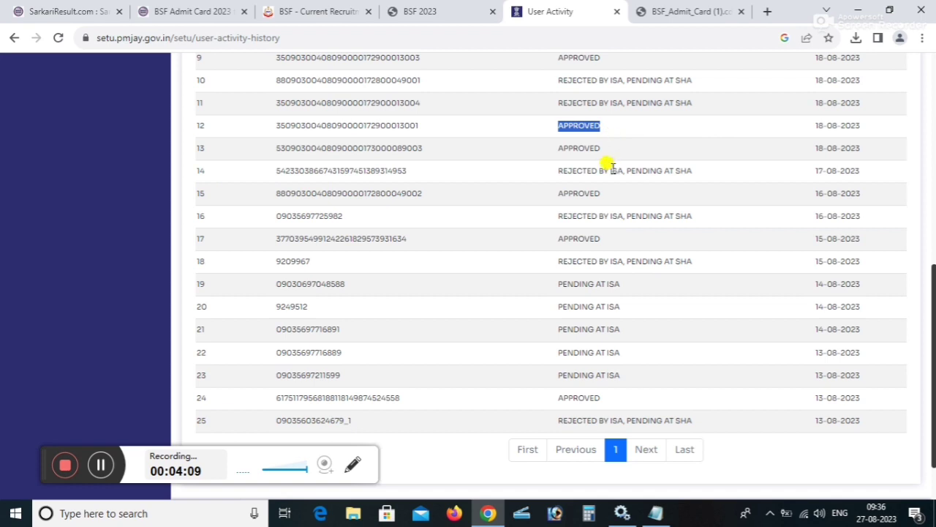
Highlight the APPROVED status in row 9, then expand DOWNLOAD AND DELIVERY in the sidebar.
scroll(609, 164, "up", 3)
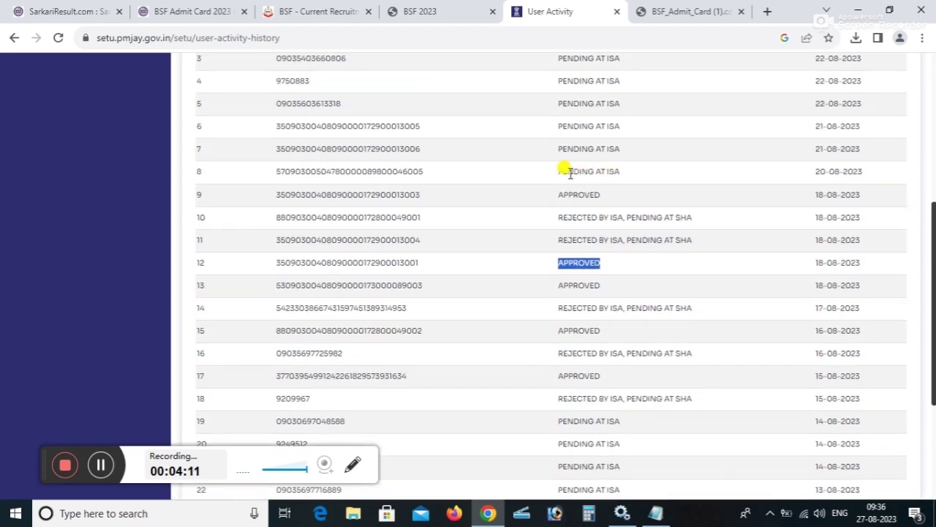
left_click_drag(554, 194, 622, 197)
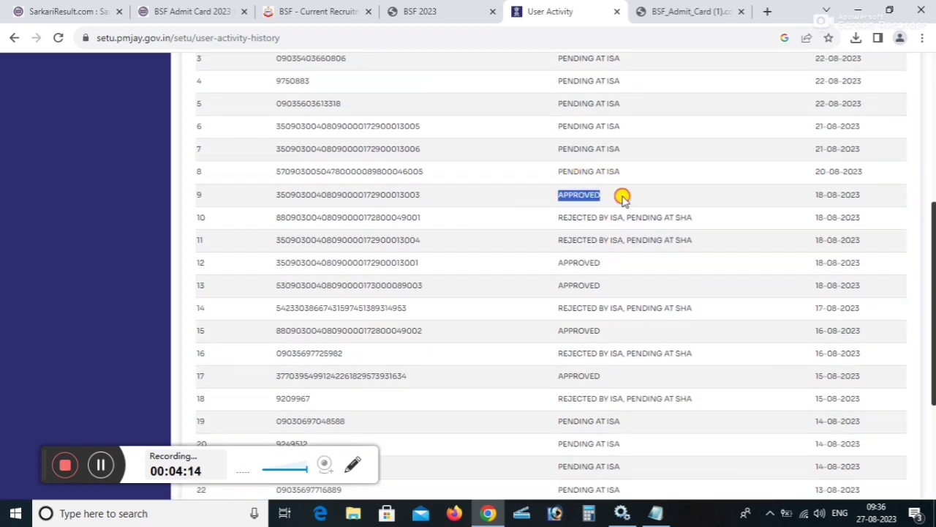
scroll(622, 197, "up", 3)
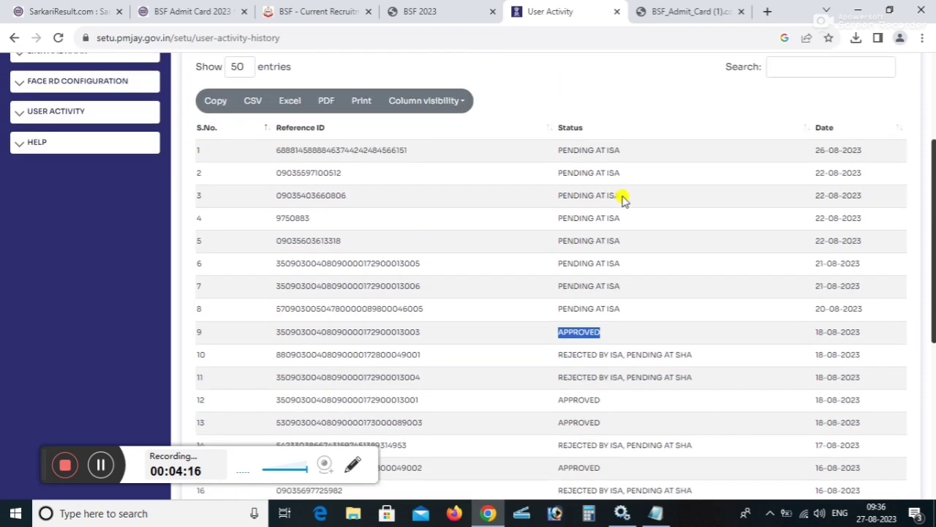
scroll(622, 198, "down", 3)
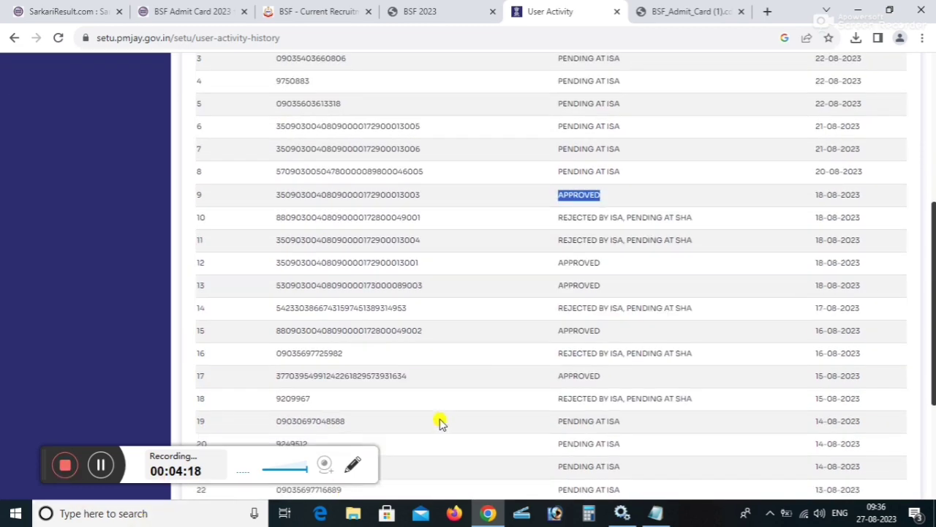
scroll(114, 439, "up", 6)
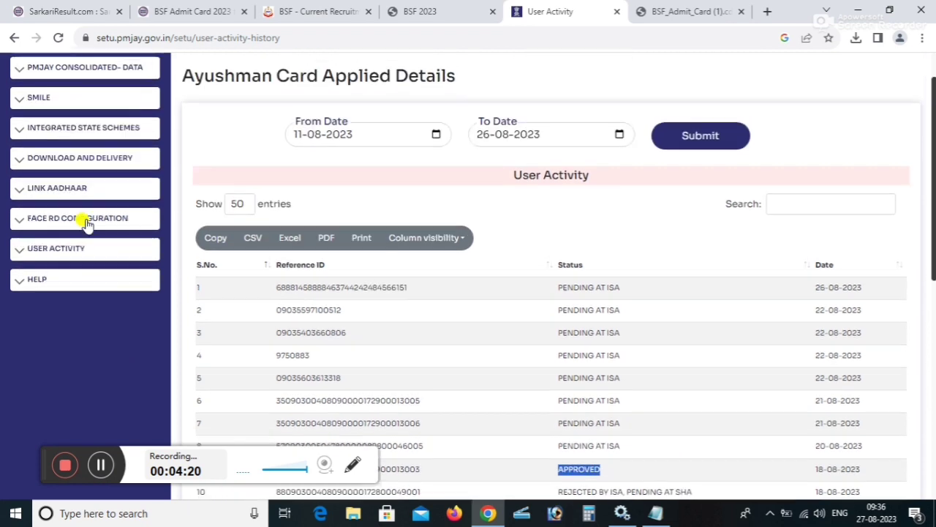
left_click(26, 156)
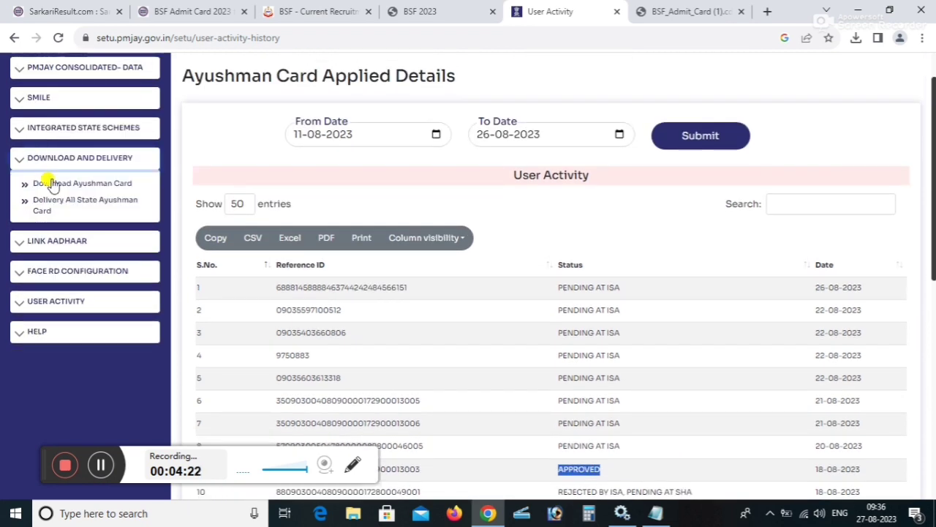